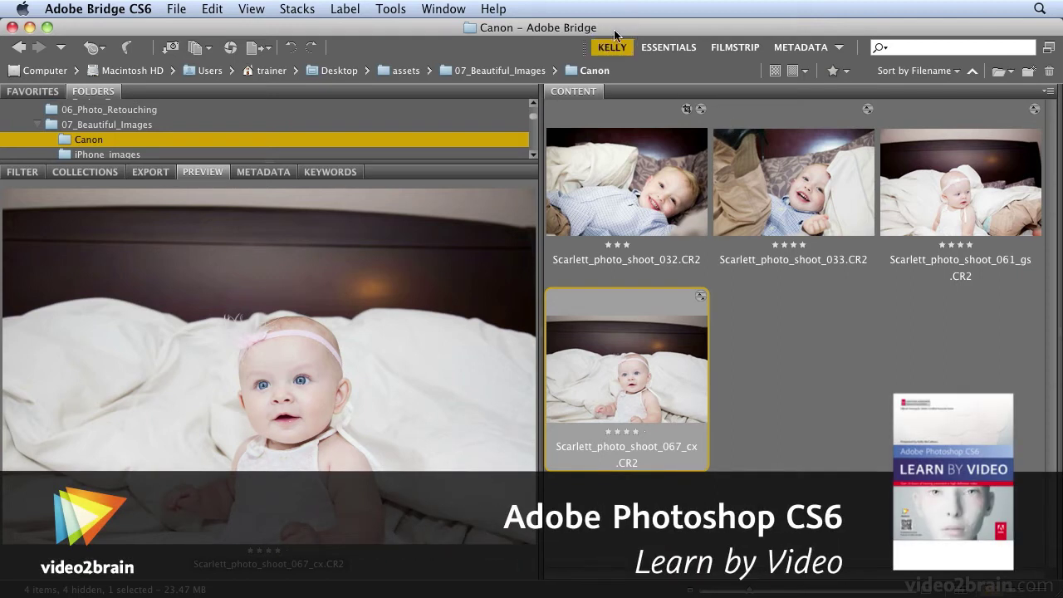
# Step: Compare the 061_gs and 067_cx thumbnails, then open Scarlett_photo_shoot_061_gs.CR2 in Camera Raw
pyautogui.click(1002, 200)
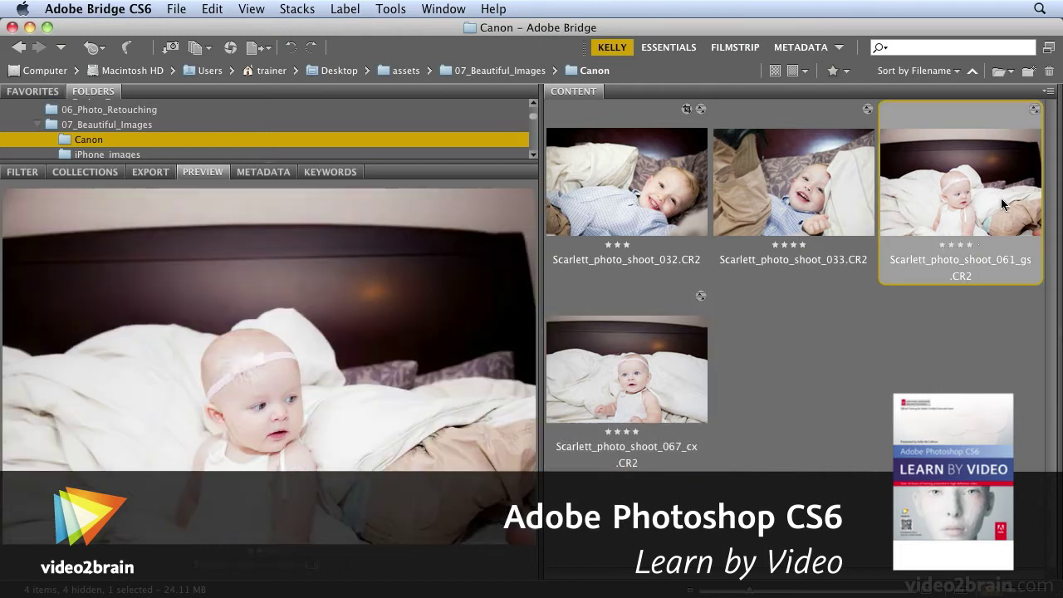
pyautogui.click(688, 360)
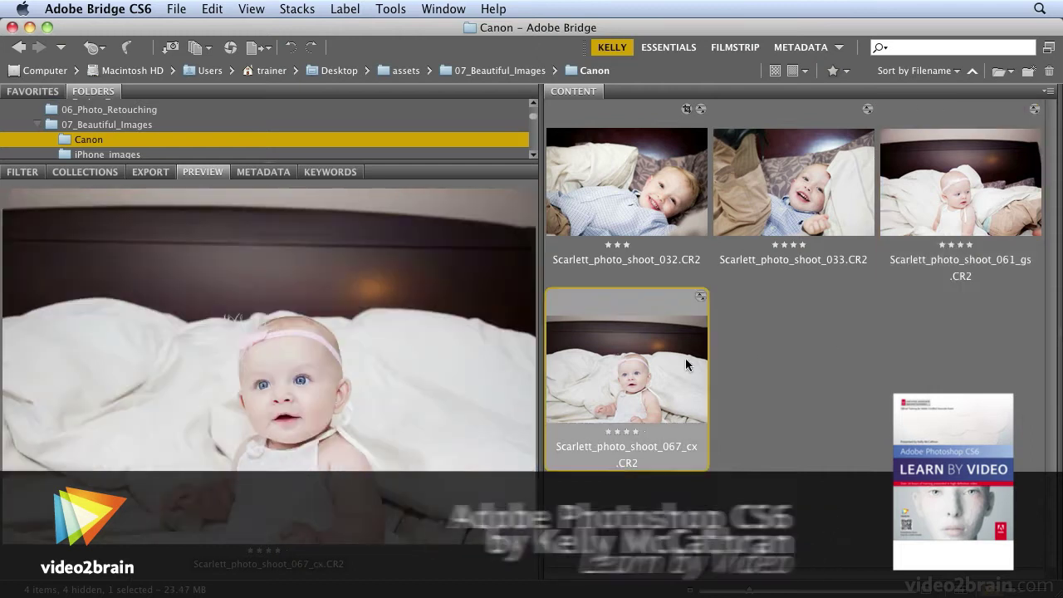
pyautogui.click(936, 226)
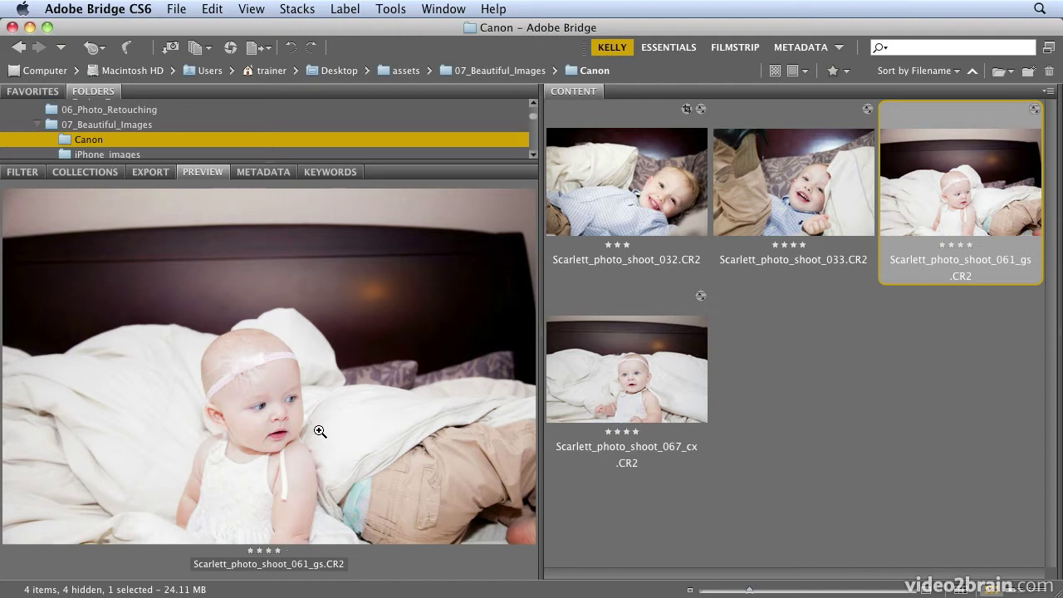
pyautogui.doubleClick(980, 206)
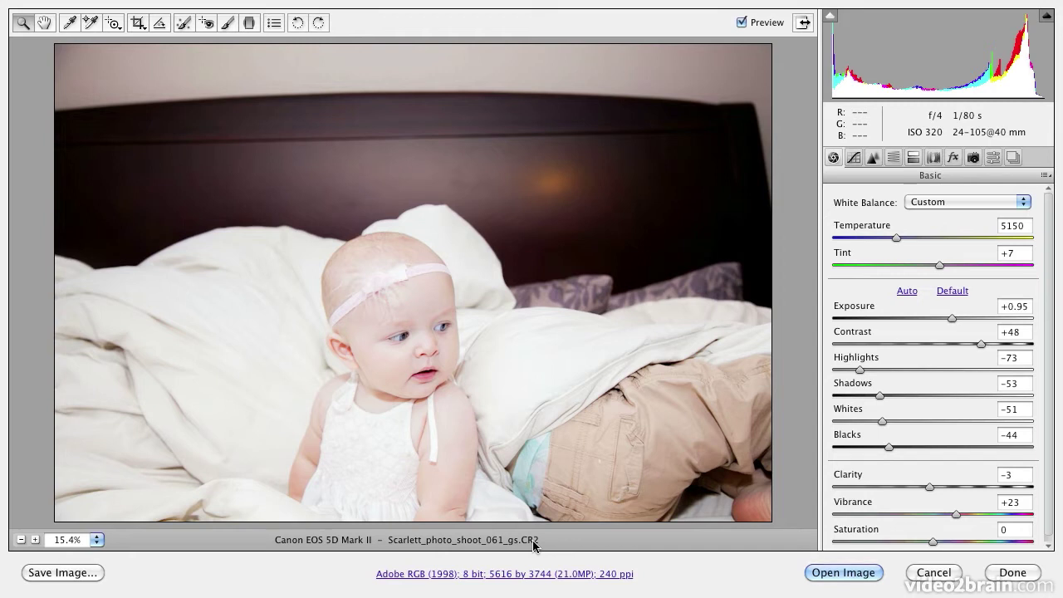
# Step: Crop around the baby on the left, lower the top edge slightly, and show Post Crop Vignetting
pyautogui.click(138, 25)
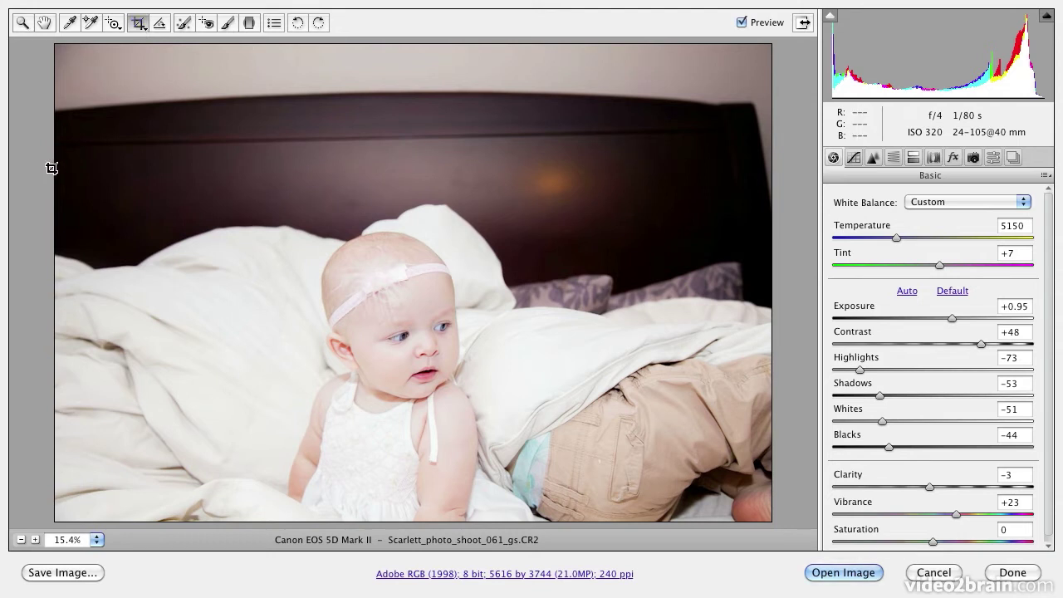
pyautogui.moveTo(52, 168); pyautogui.dragTo(514, 539)
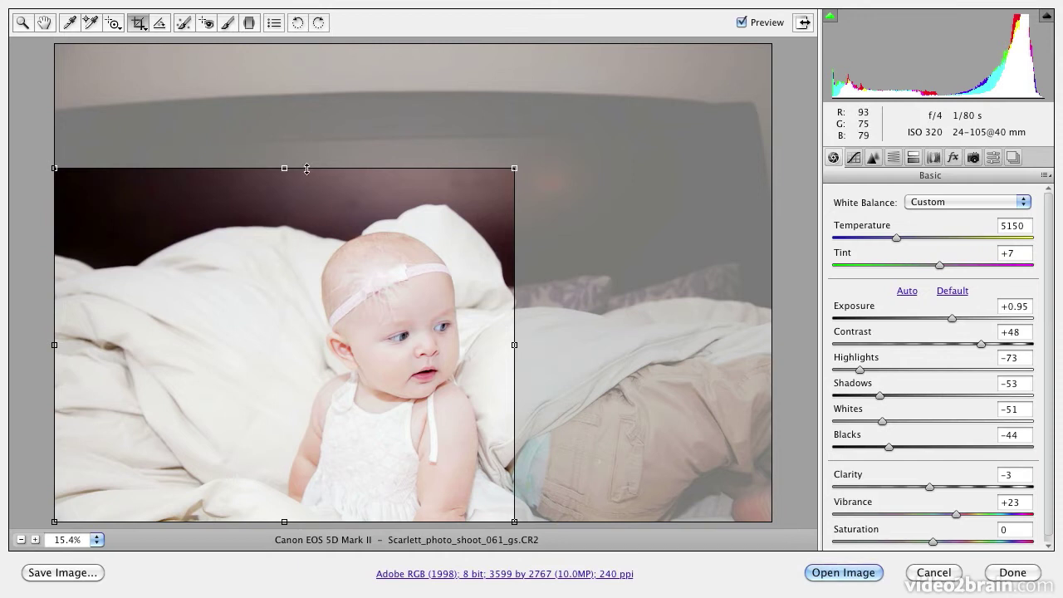
pyautogui.moveTo(287, 166); pyautogui.dragTo(287, 191)
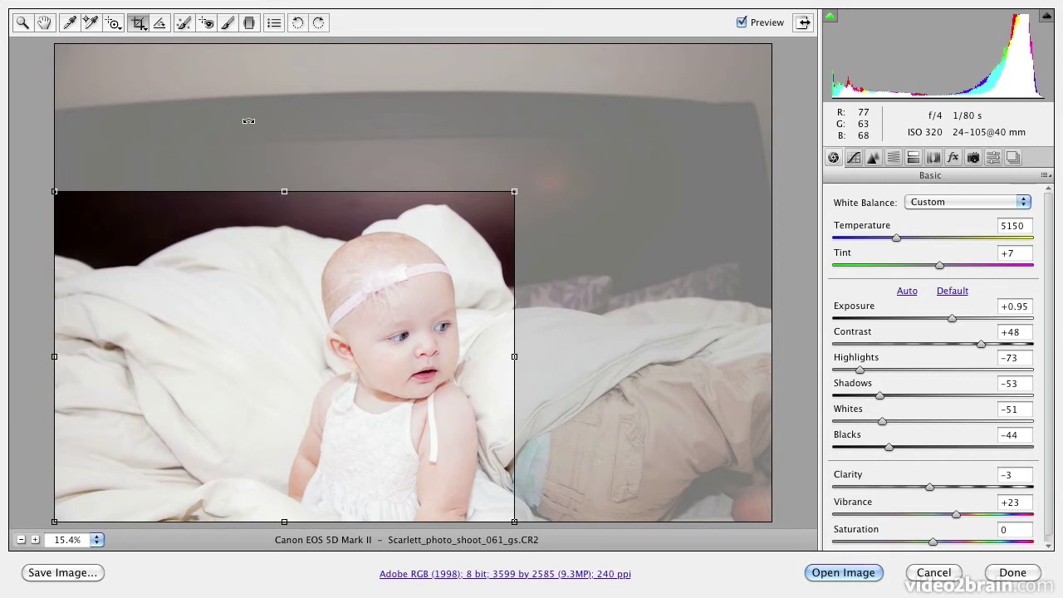
pyautogui.click(141, 24)
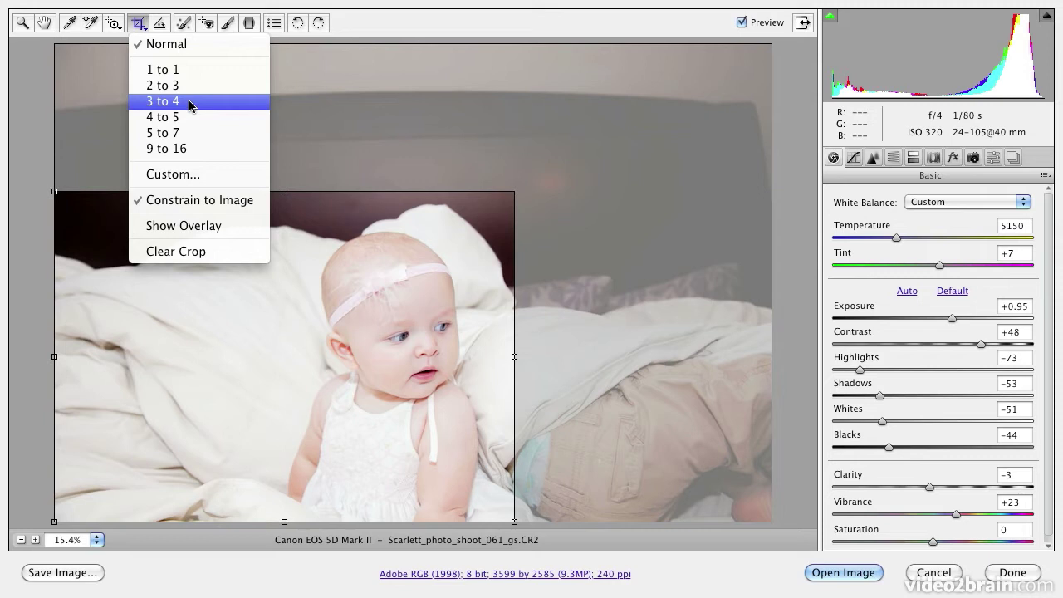
pyautogui.click(383, 20)
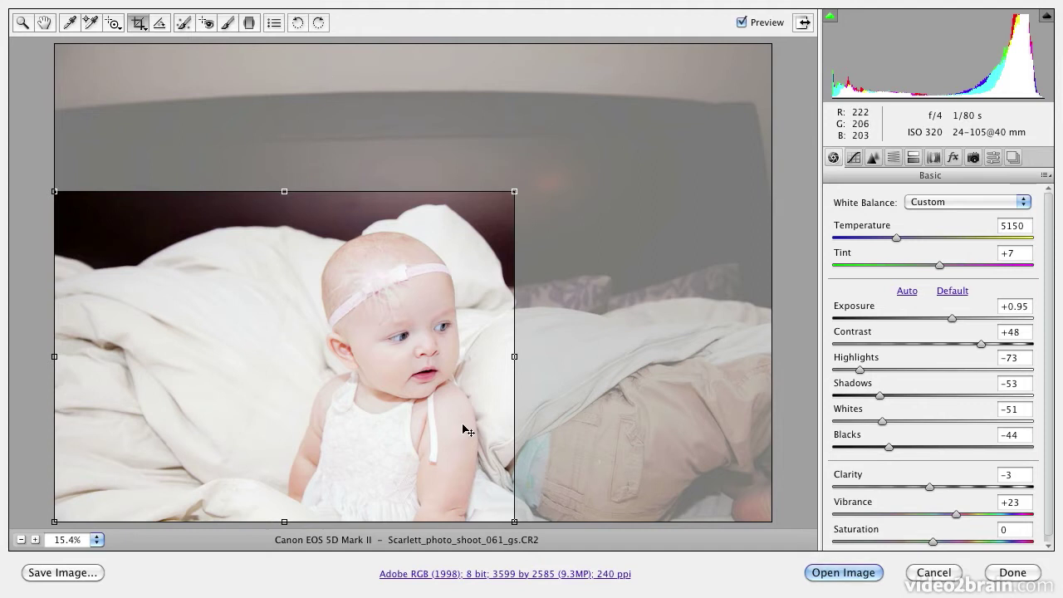
pyautogui.click(952, 163)
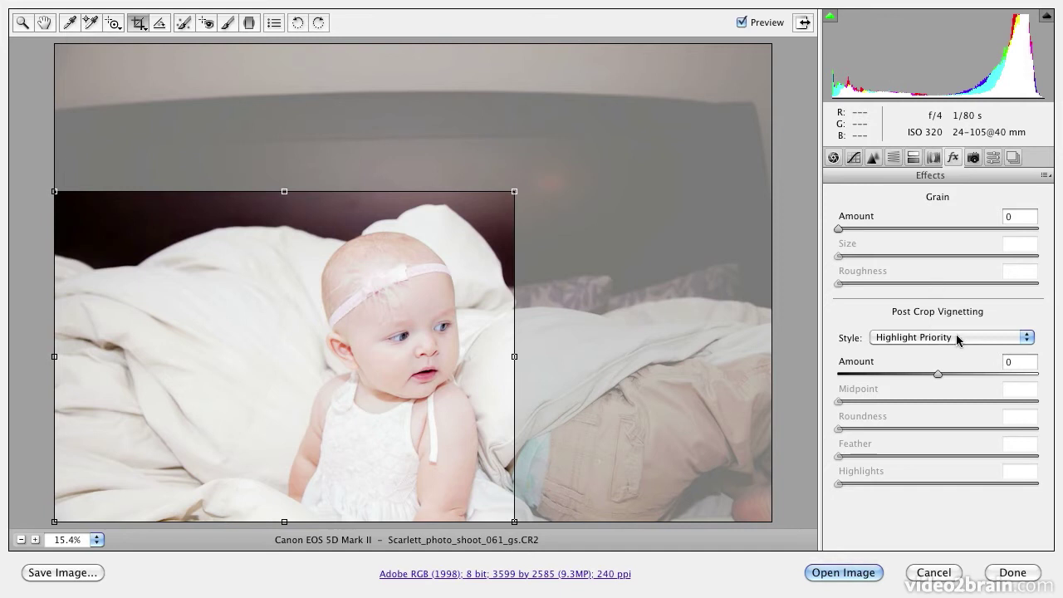
# Step: Try a dark vignette, test Feather at 5 then 55, and push Amount to +44
pyautogui.moveTo(939, 378); pyautogui.dragTo(881, 380)
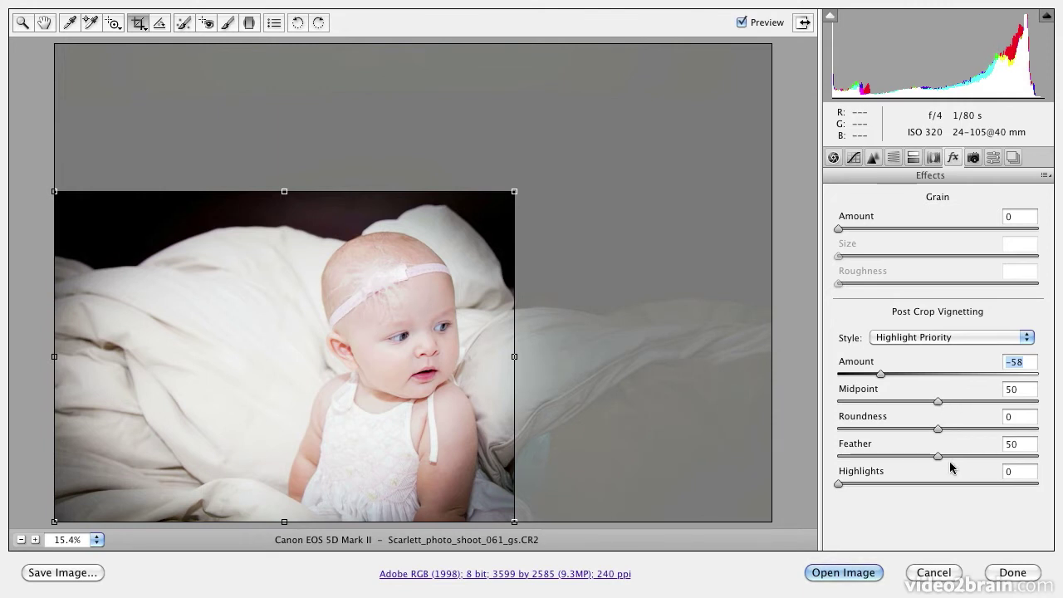
pyautogui.moveTo(939, 460); pyautogui.dragTo(847, 474)
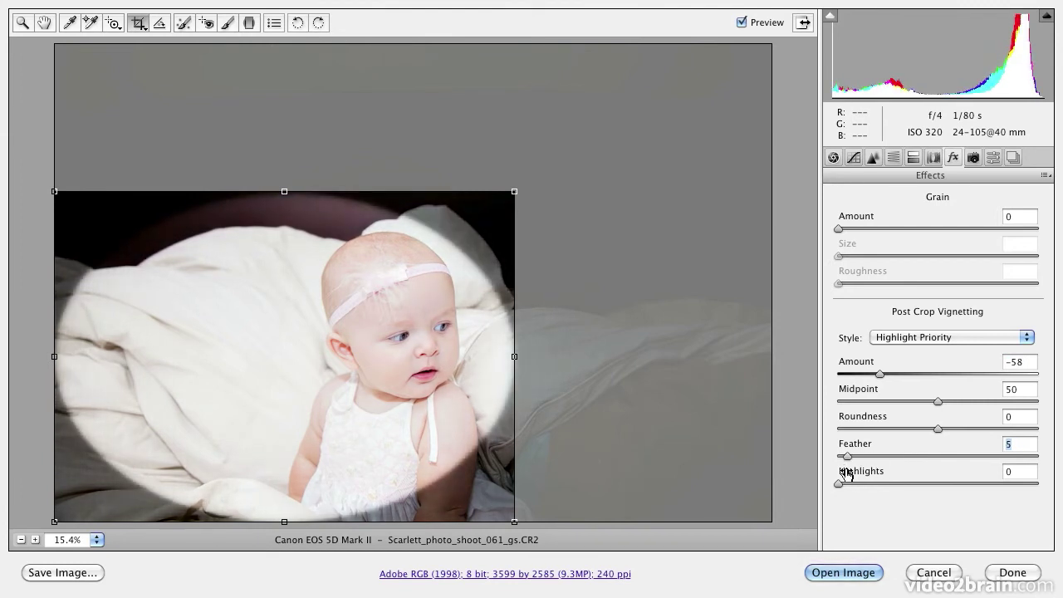
pyautogui.moveTo(847, 463); pyautogui.dragTo(949, 470)
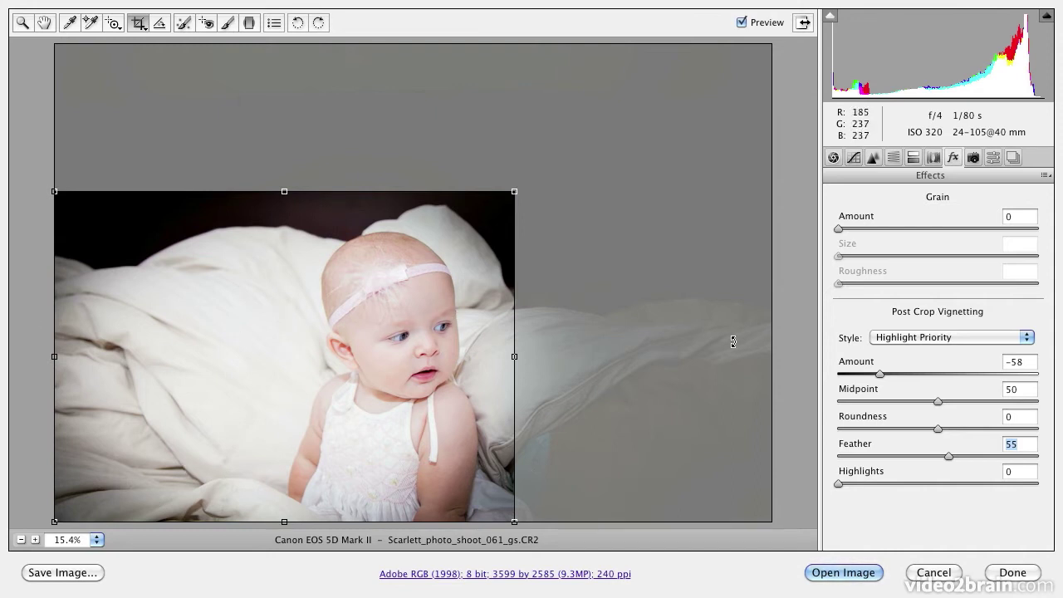
pyautogui.moveTo(882, 380); pyautogui.dragTo(983, 383)
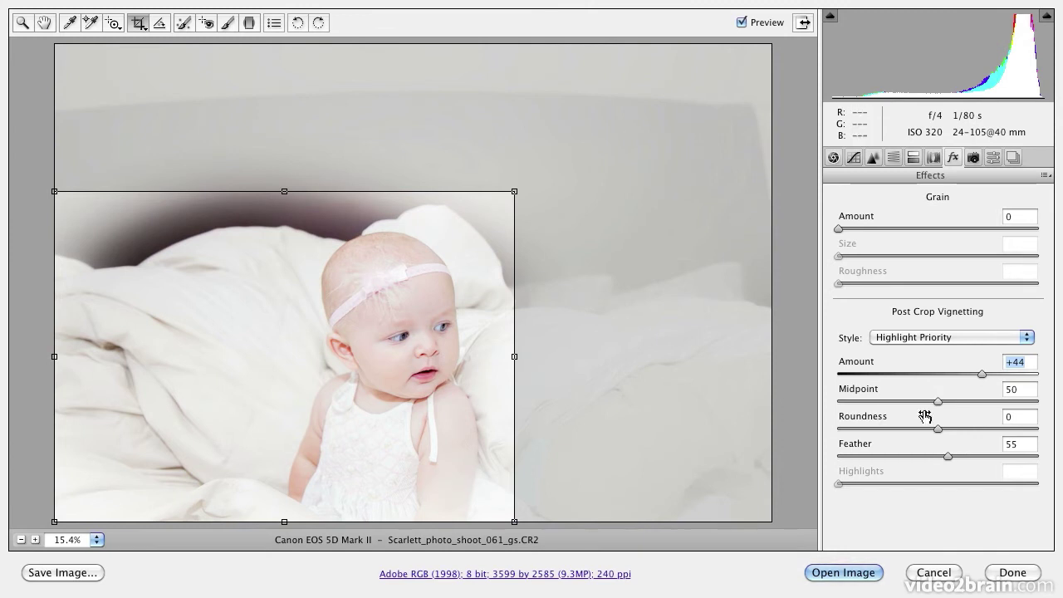
# Step: Switch the vignette back to dark at Amount -45 and spread it with Midpoint 80
pyautogui.moveTo(983, 375)
pyautogui.mouseDown()
pyautogui.moveTo(996, 376)
pyautogui.moveTo(979, 378)
pyautogui.mouseUp()
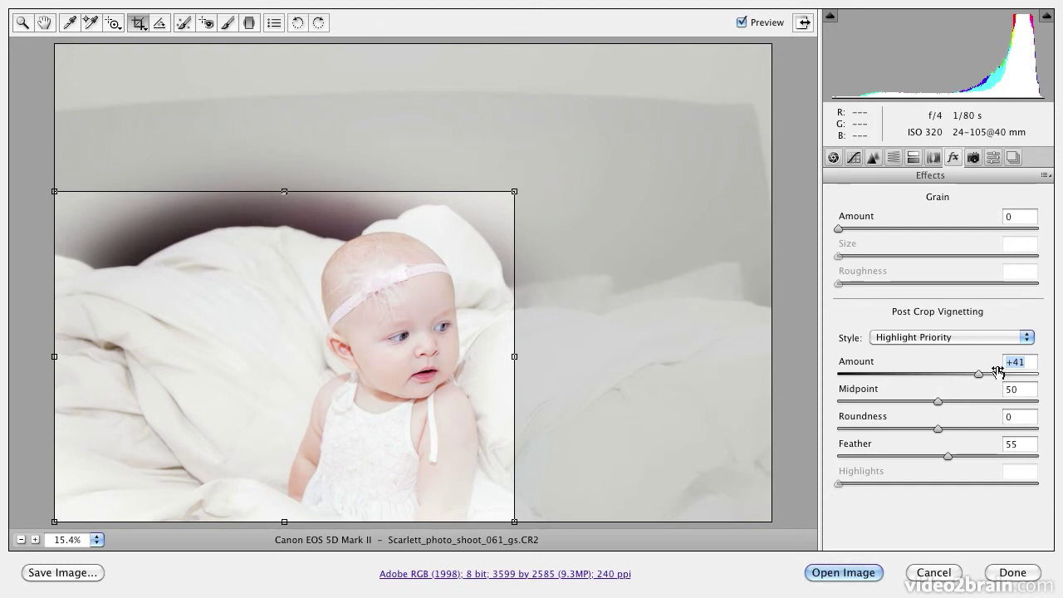
pyautogui.moveTo(988, 376); pyautogui.dragTo(897, 379)
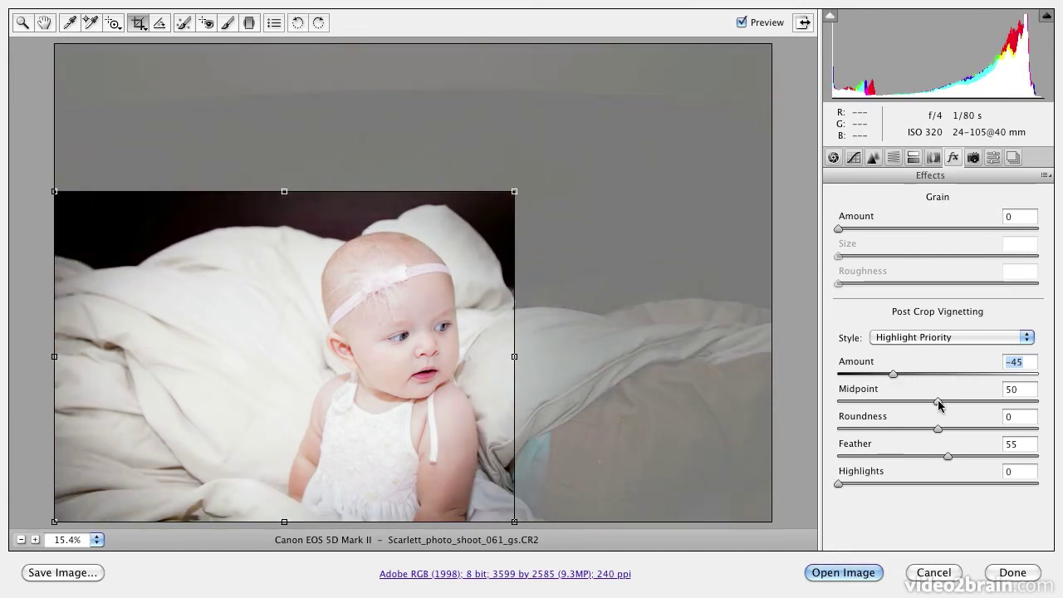
pyautogui.moveTo(939, 405); pyautogui.dragTo(971, 408)
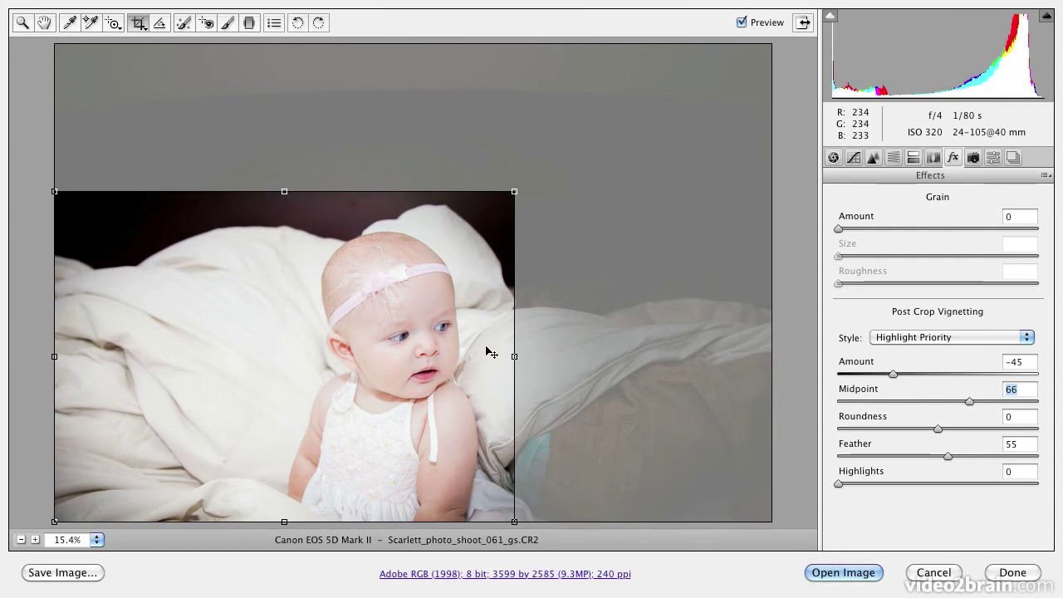
pyautogui.moveTo(971, 403); pyautogui.dragTo(1003, 406)
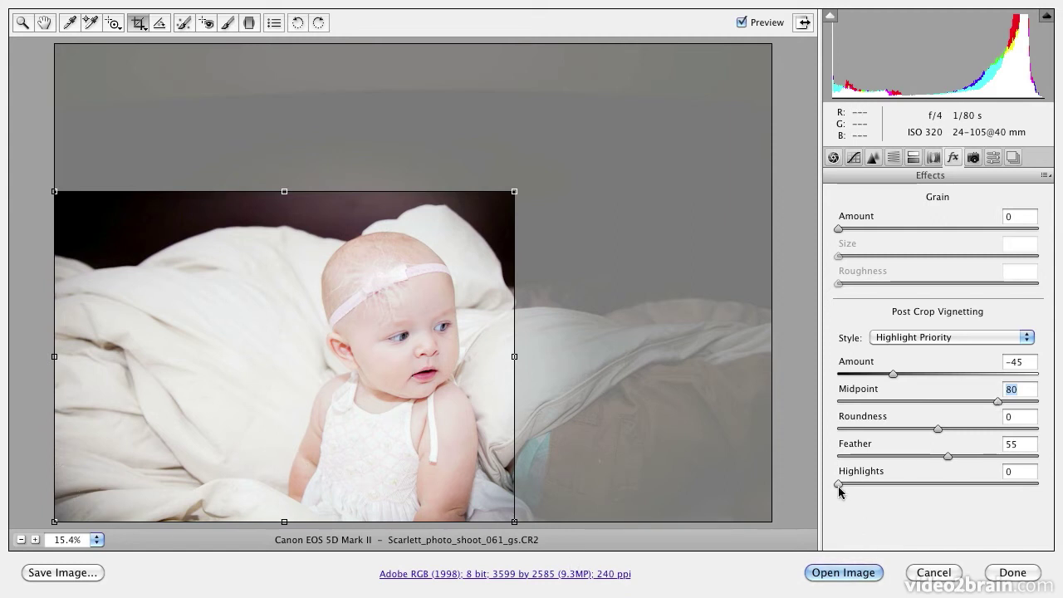
# Step: Test the vignette's Highlights slider, trying values around 68 and 31
pyautogui.moveTo(836, 489); pyautogui.dragTo(1062, 489)
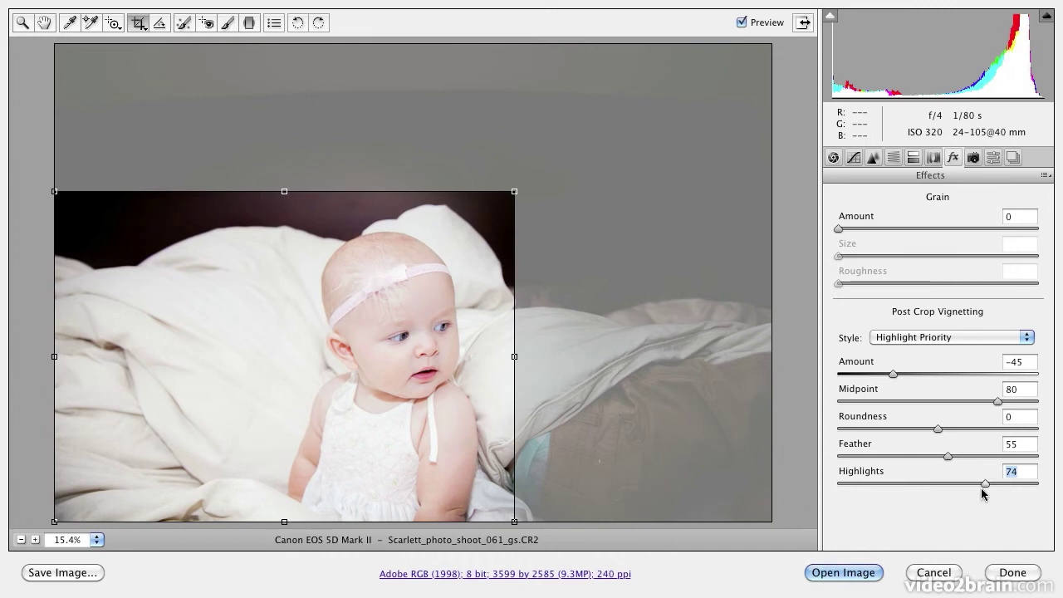
pyautogui.moveTo(982, 493); pyautogui.dragTo(970, 493)
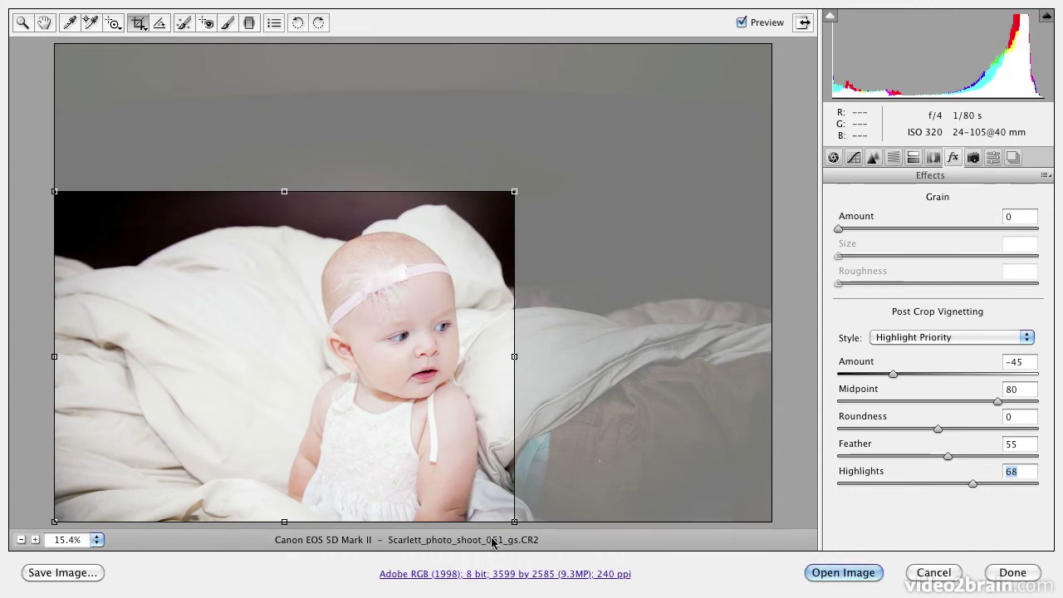
pyautogui.moveTo(973, 487); pyautogui.dragTo(782, 488)
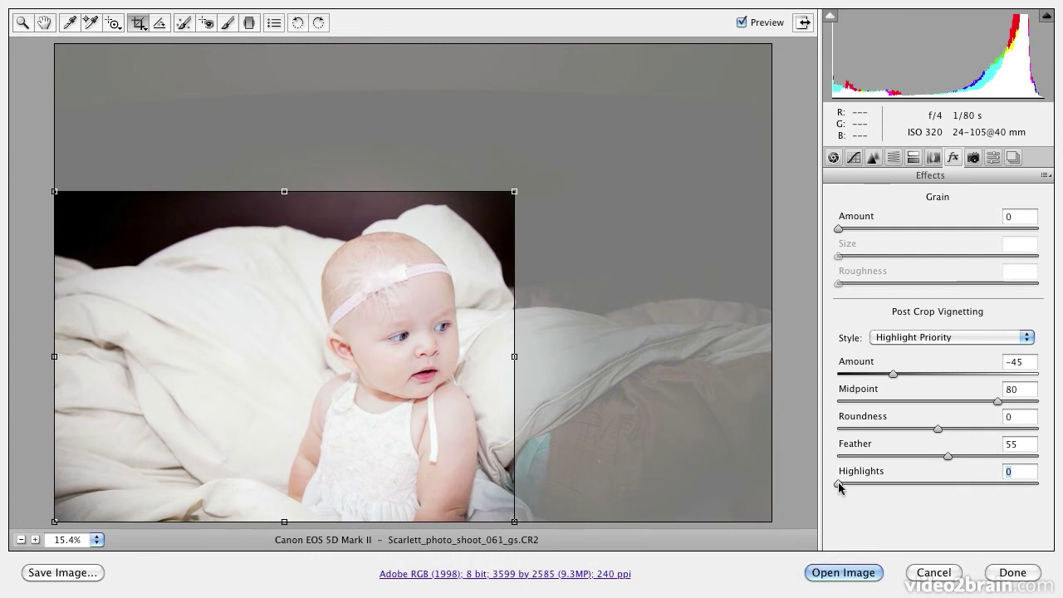
pyautogui.moveTo(838, 483); pyautogui.dragTo(783, 498)
# Step: Open the cropped photo in Photoshop and save it as Scarlett_photo_shoot_061_cx.psd in Desktop > corrected_images
pyautogui.click(840, 571)
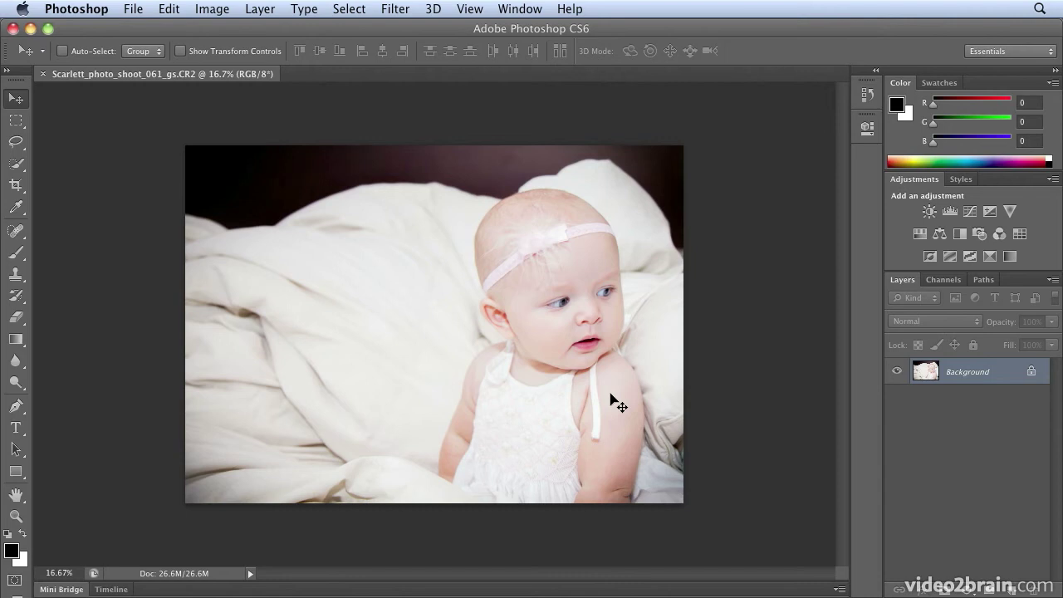
pyautogui.click(135, 9)
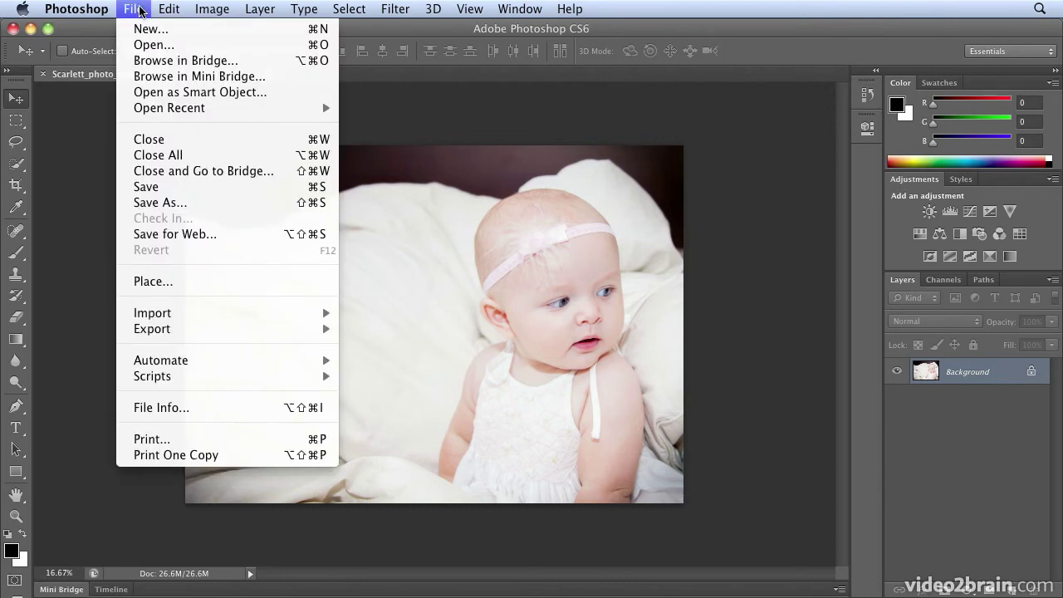
pyautogui.click(183, 203)
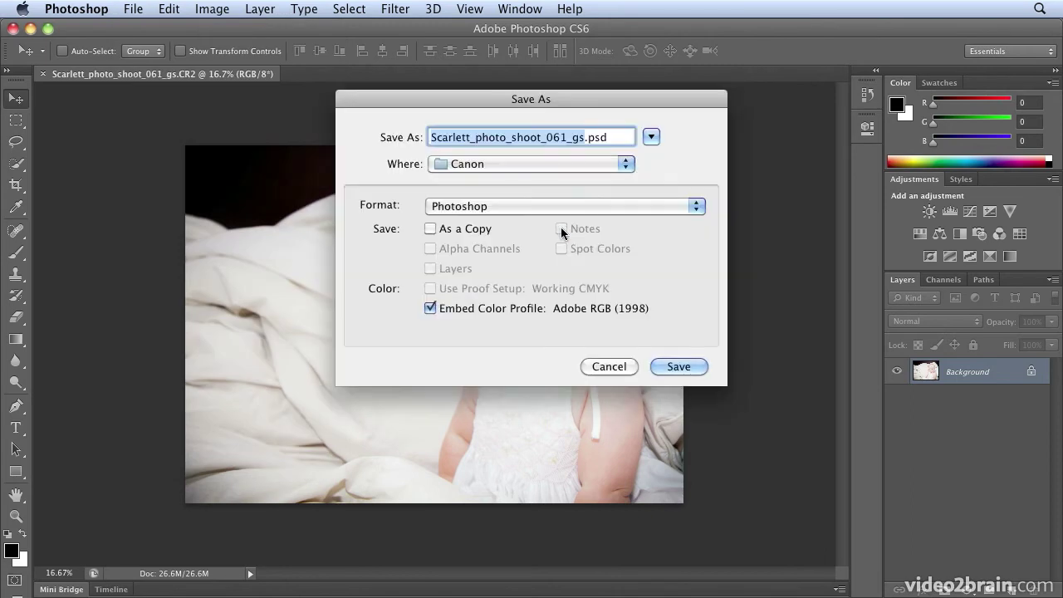
pyautogui.click(582, 137)
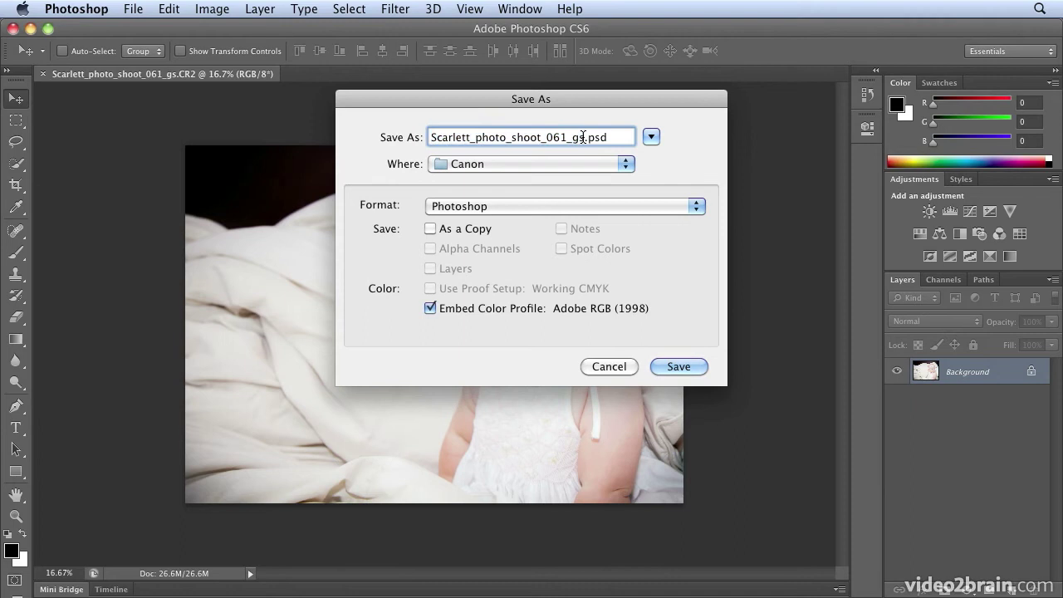
pyautogui.moveTo(585, 137); pyautogui.dragTo(570, 137)
pyautogui.write('cx')
pyautogui.click(550, 163)
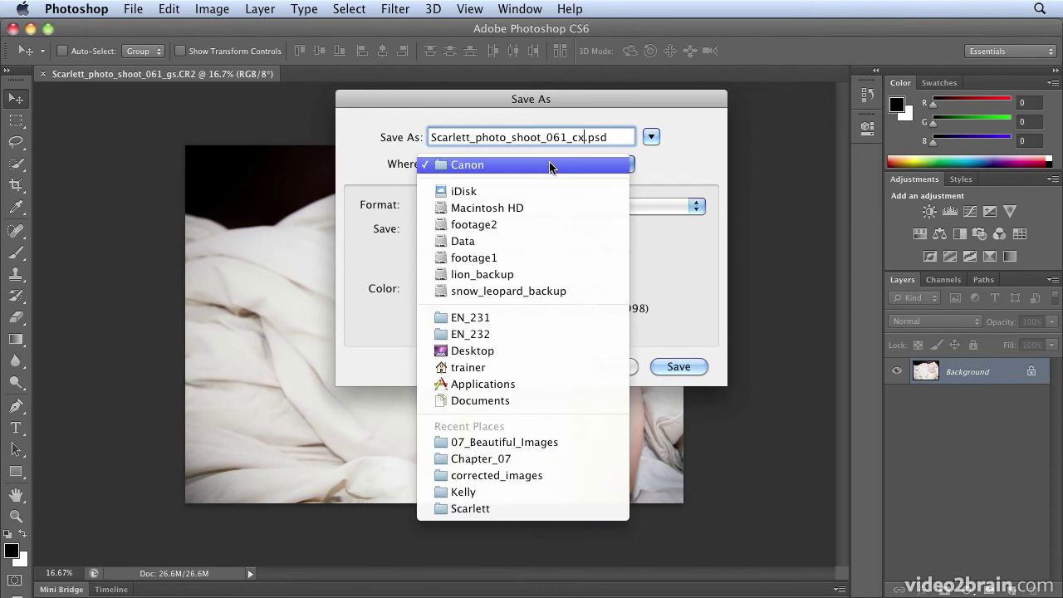
pyautogui.click(551, 351)
pyautogui.click(650, 137)
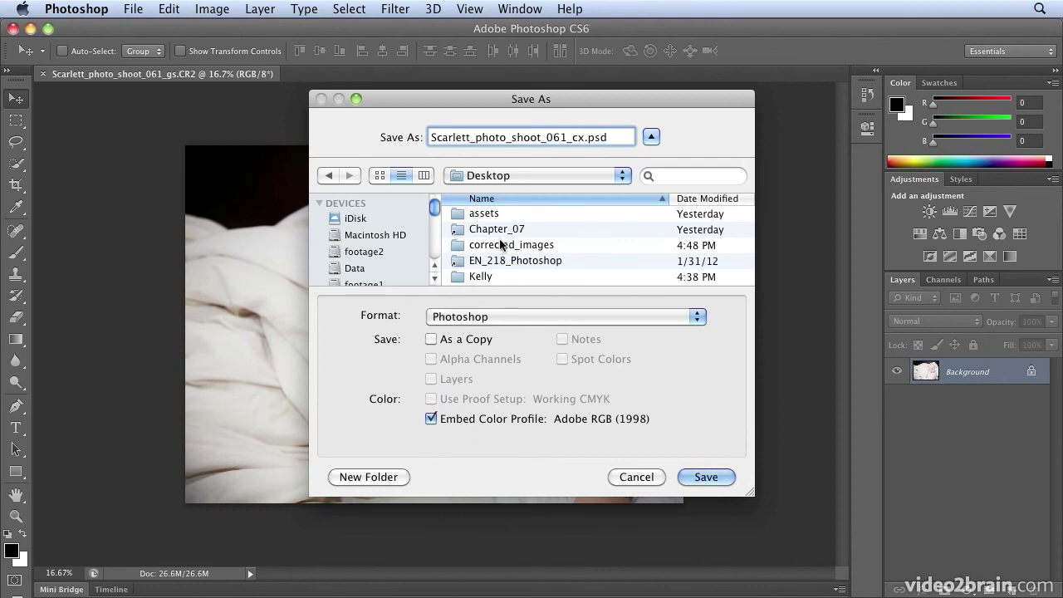
pyautogui.doubleClick(505, 245)
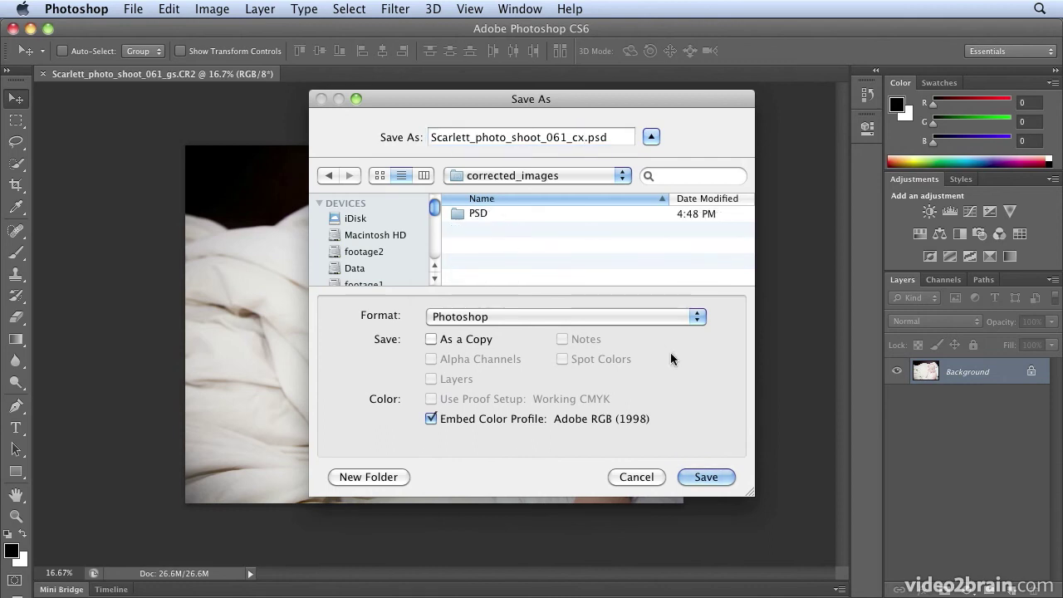
pyautogui.click(705, 477)
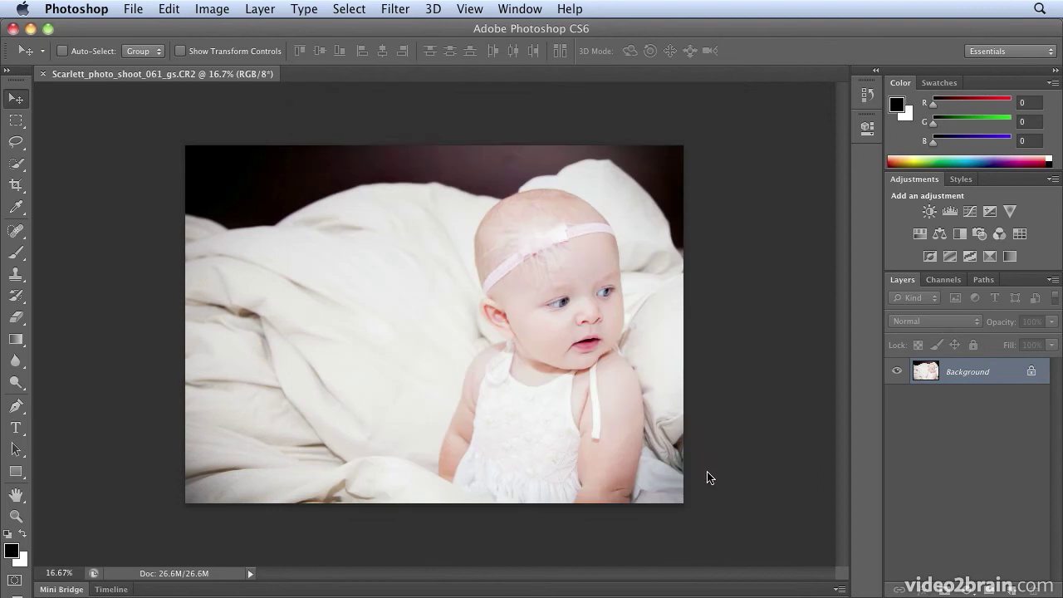
# Step: Make the vignette white (Amount +48, Feather 100, Midpoint 42) and open this version in Photoshop
pyautogui.press('super+Tab')
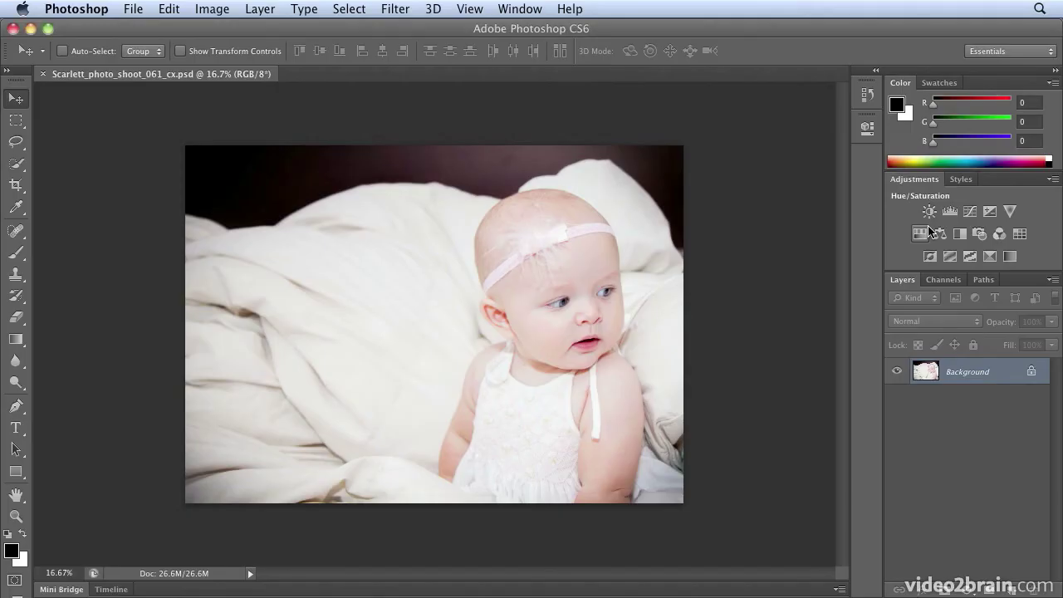
pyautogui.press('super+Tab')
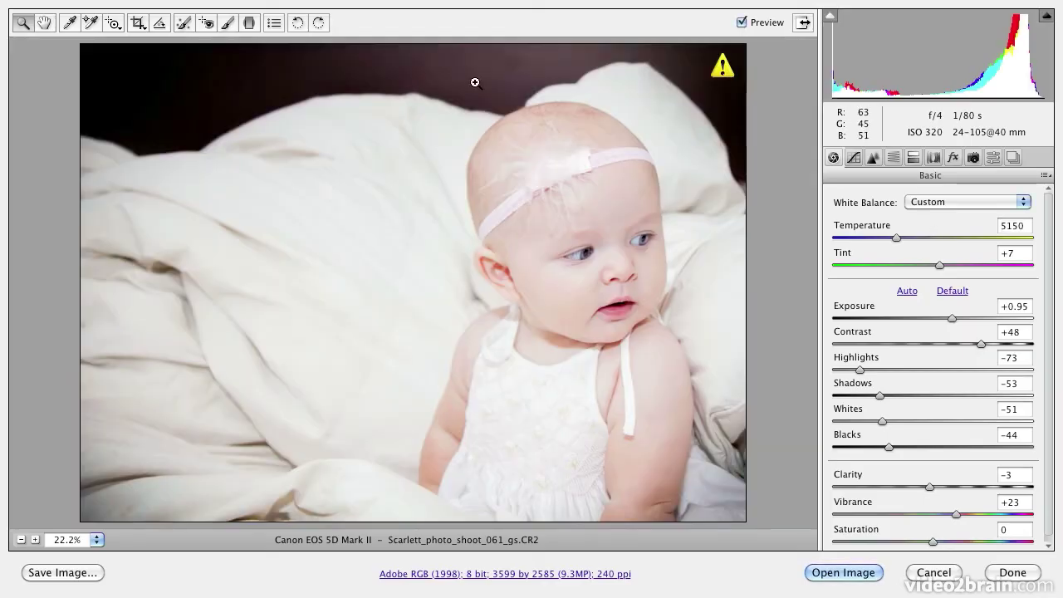
pyautogui.click(953, 159)
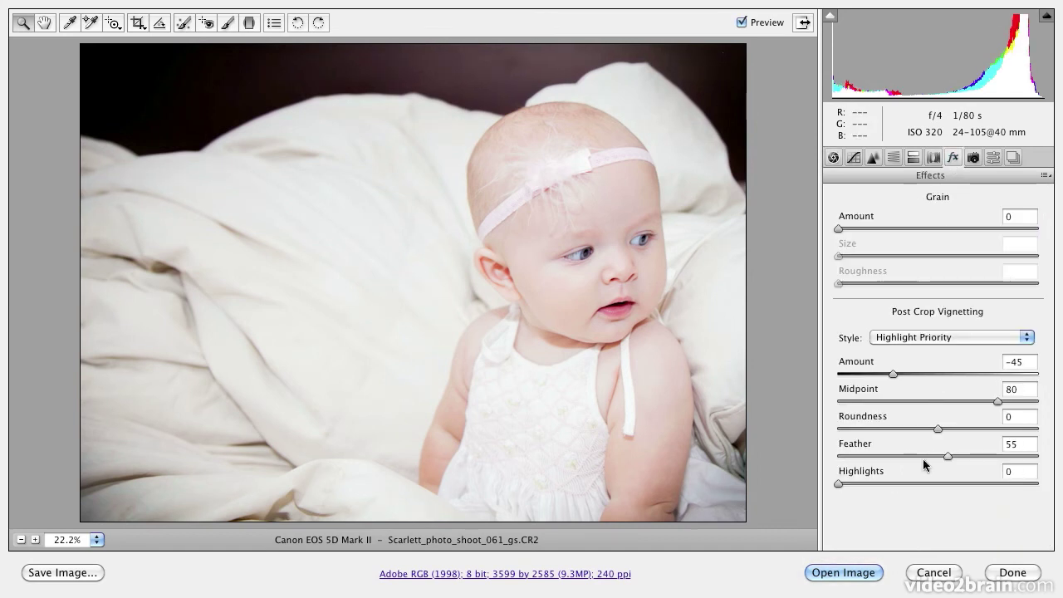
pyautogui.moveTo(895, 373); pyautogui.dragTo(988, 375)
pyautogui.moveTo(948, 456); pyautogui.dragTo(1057, 456)
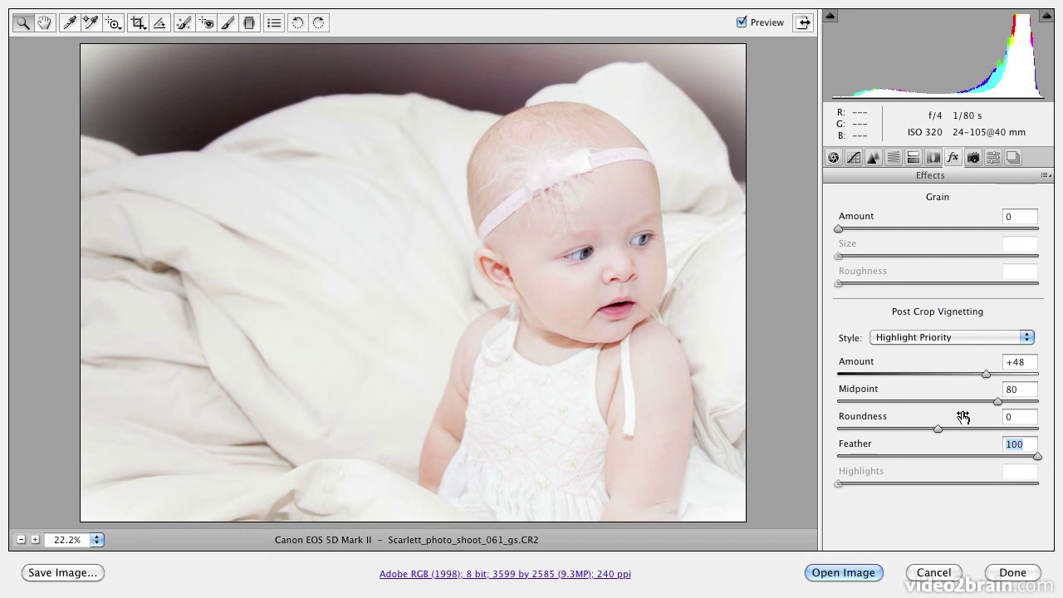
pyautogui.moveTo(996, 401); pyautogui.dragTo(907, 398)
pyautogui.click(824, 574)
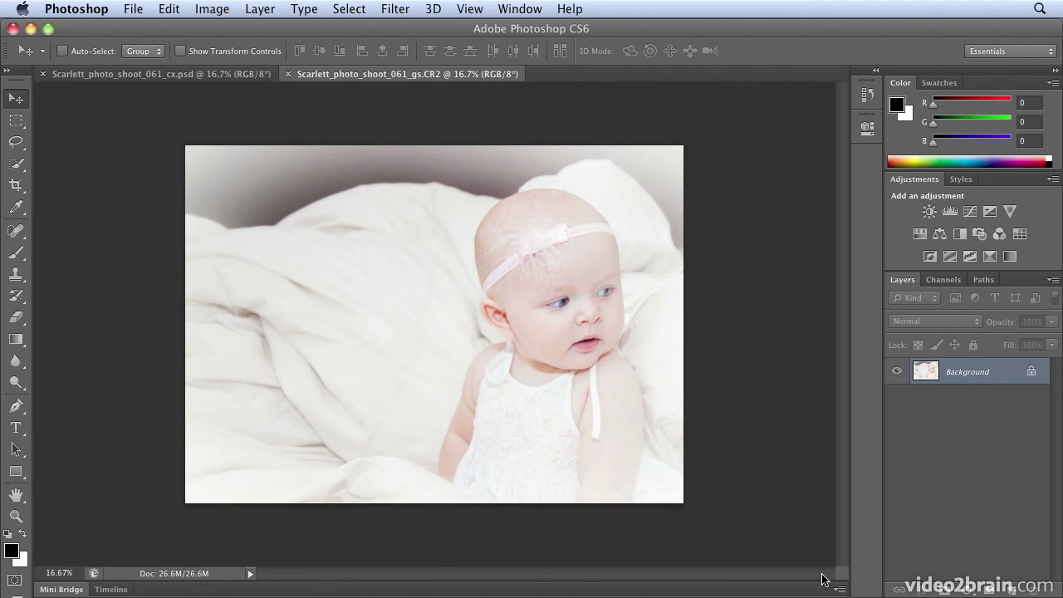
# Step: Save the white version as Scarlett_photo_shoot_061_white.psd in Desktop > corrected_images
pyautogui.click(131, 8)
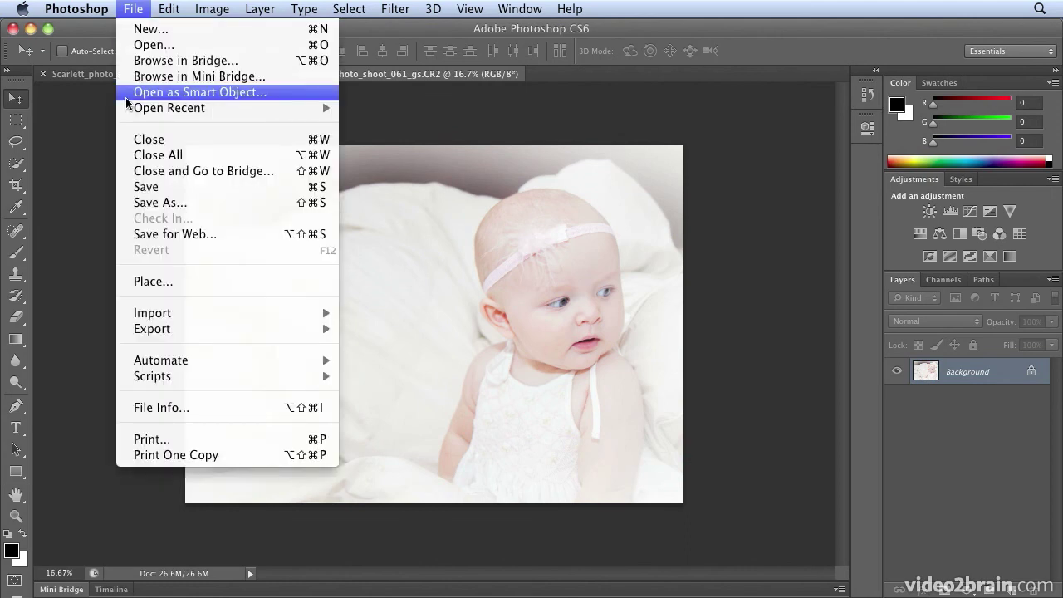
pyautogui.click(145, 205)
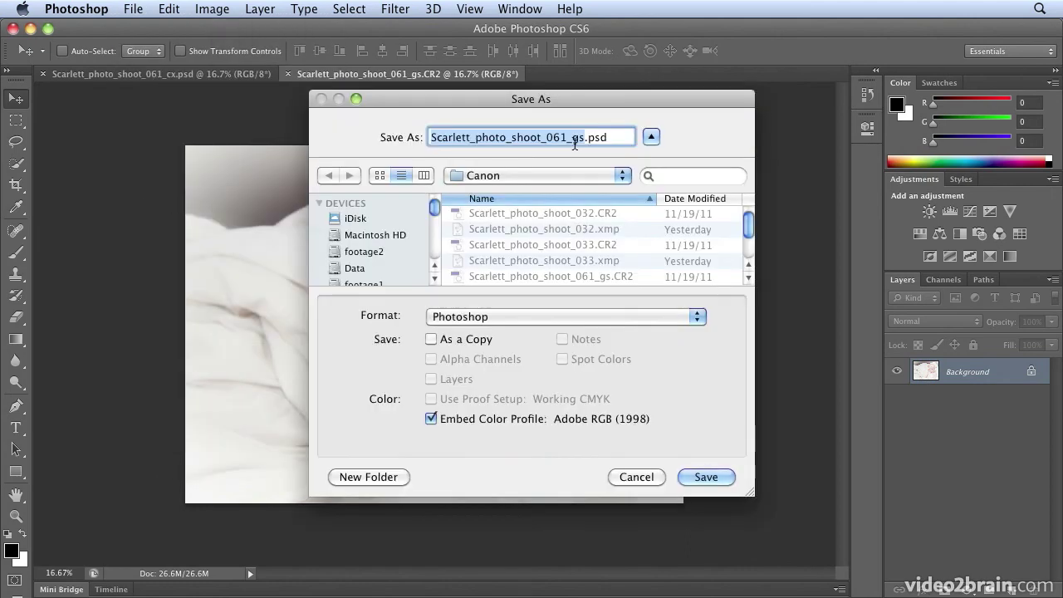
pyautogui.click(580, 139)
pyautogui.press('BackSpace')
pyautogui.press('BackSpace')
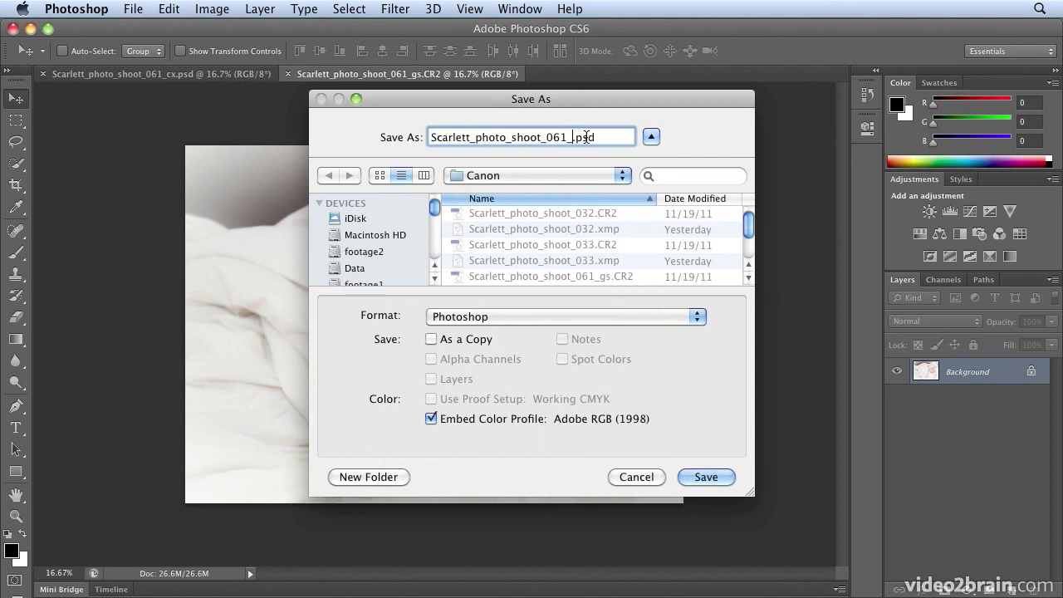
pyautogui.write('white')
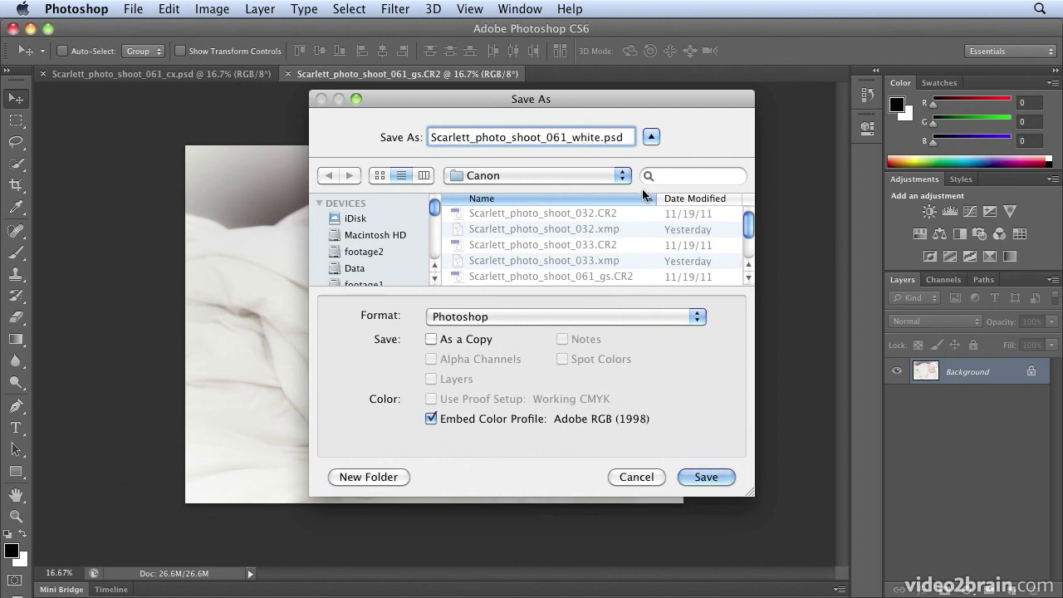
pyautogui.press('super+d')
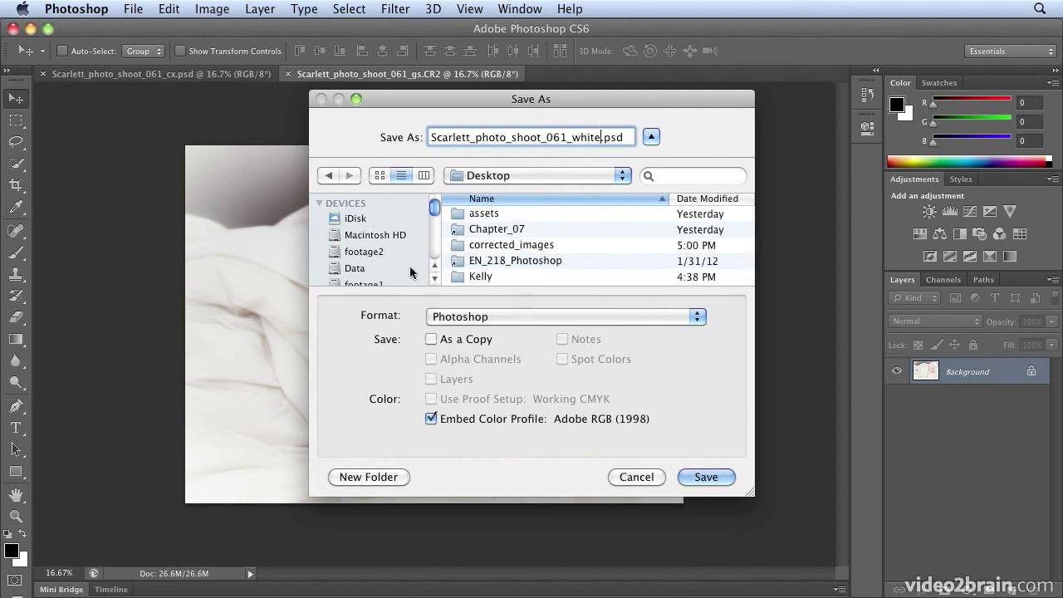
pyautogui.doubleClick(529, 242)
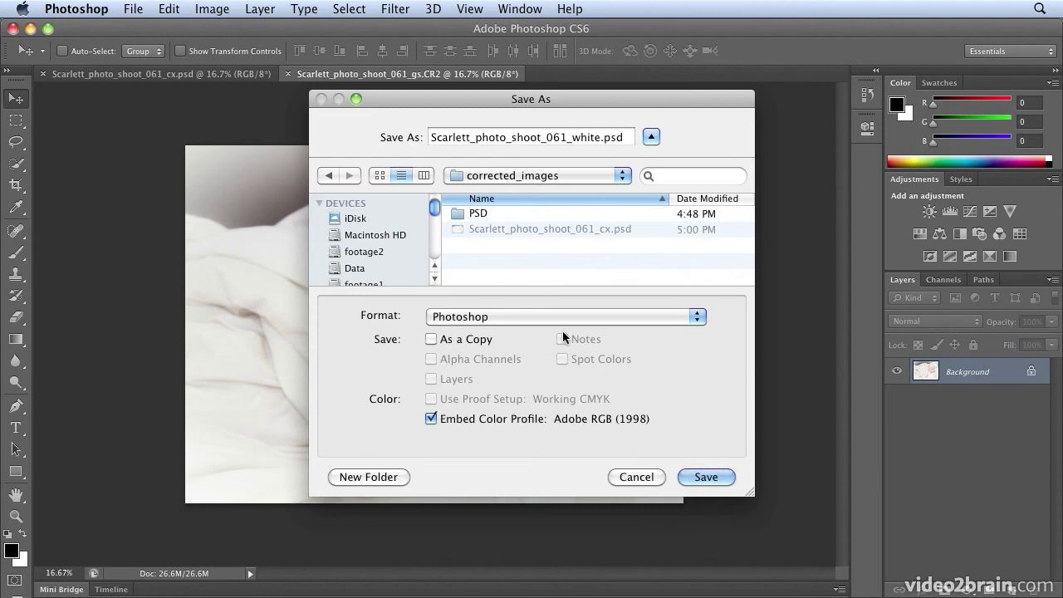
pyautogui.click(724, 481)
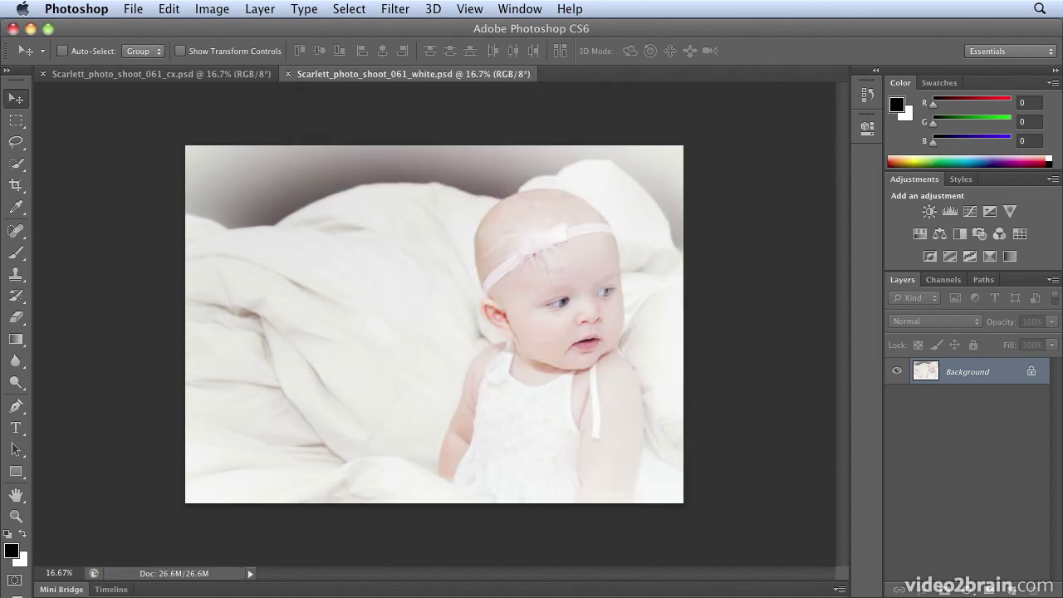